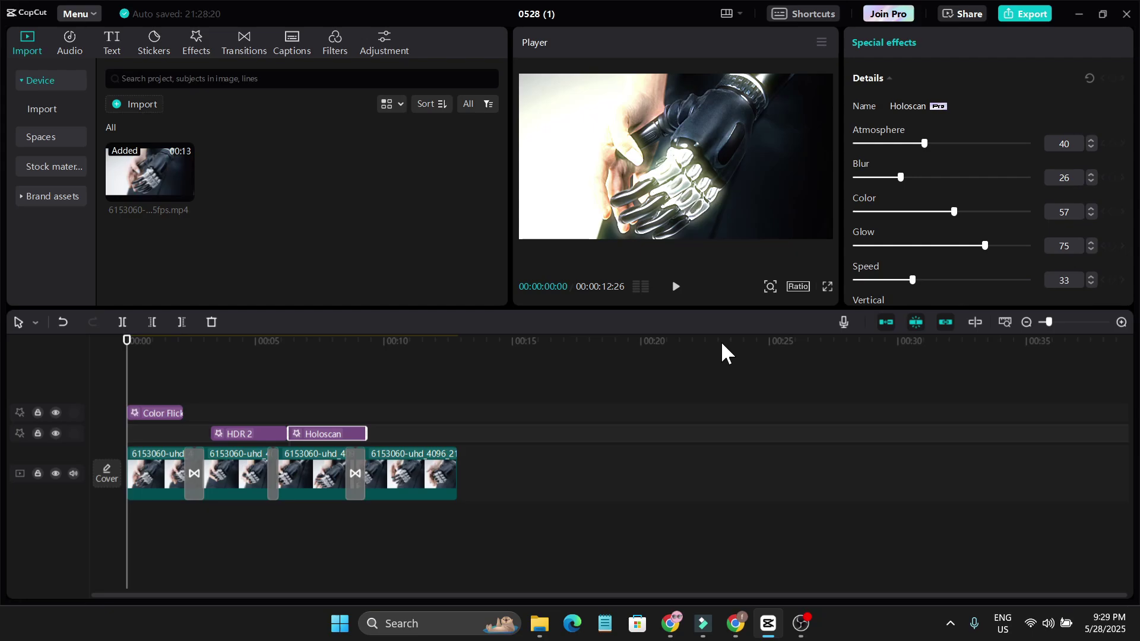
Step: Browse the video effects, transitions and captions libraries, ending back on video effects
left_click(202, 43)
left_click(259, 53)
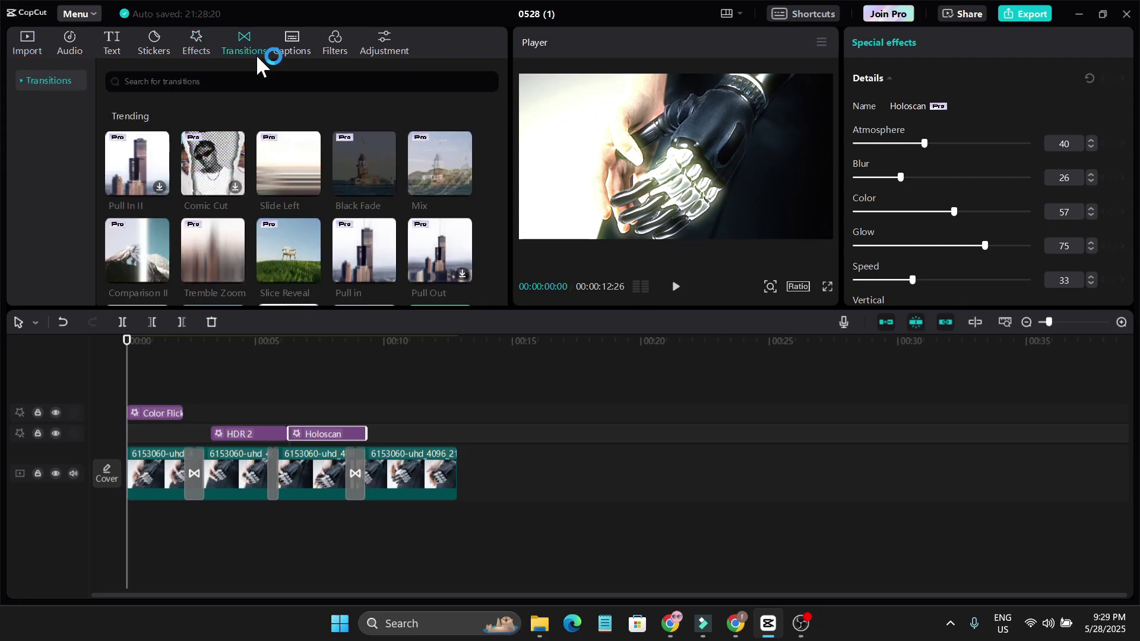
left_click(291, 47)
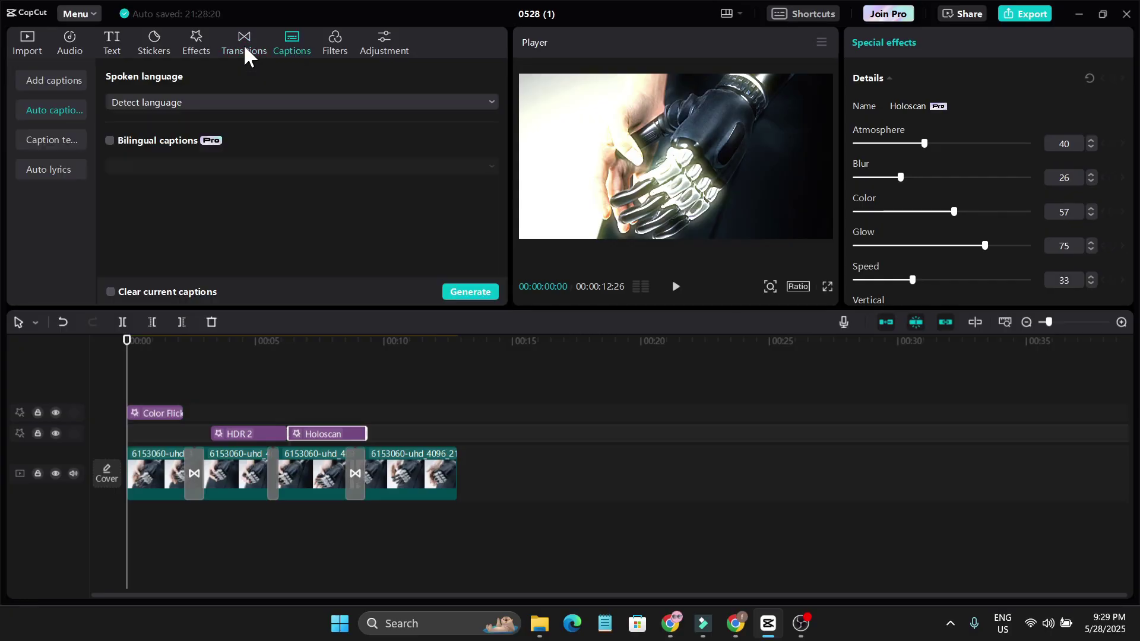
left_click(201, 43)
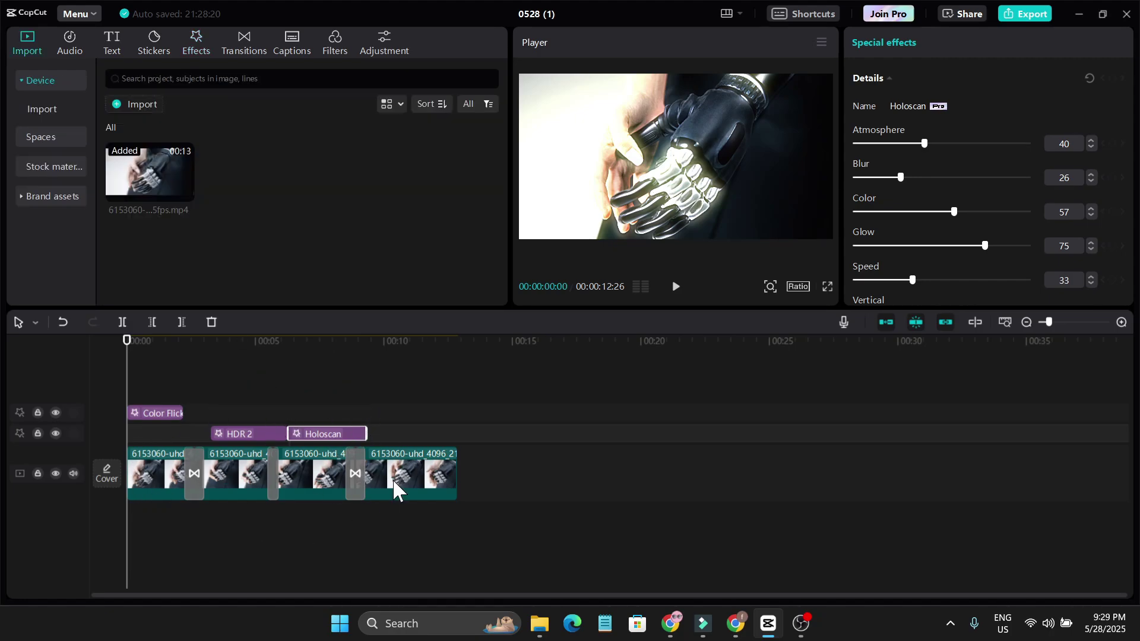
Step: Try exporting, dismiss the Pro warning, preview playback and return the playhead to the start
left_click(1025, 13)
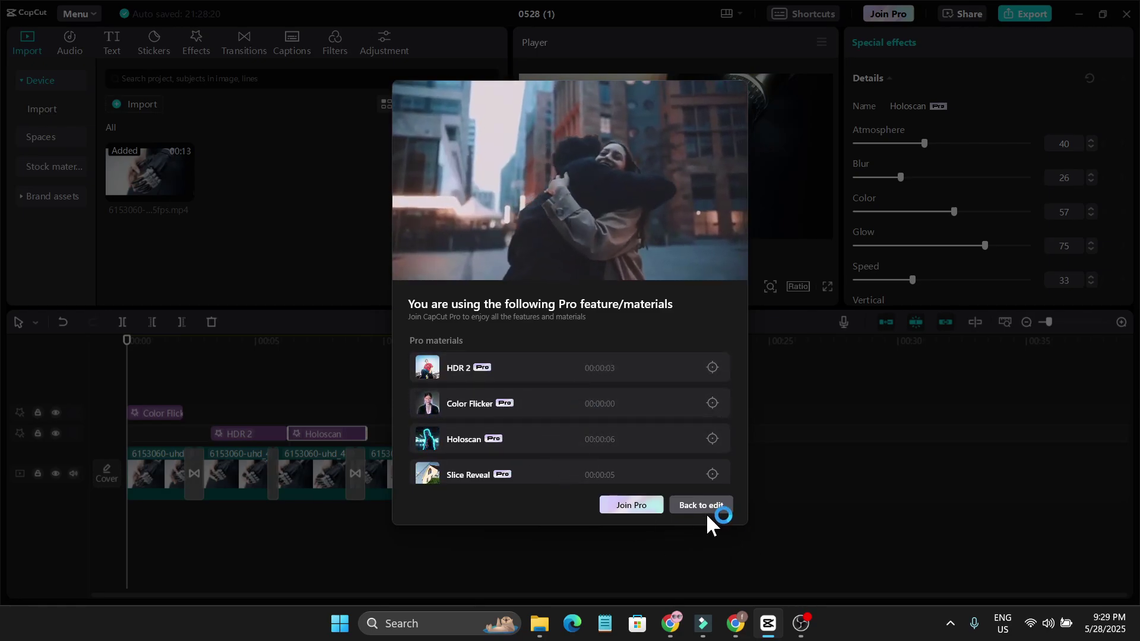
left_click(703, 505)
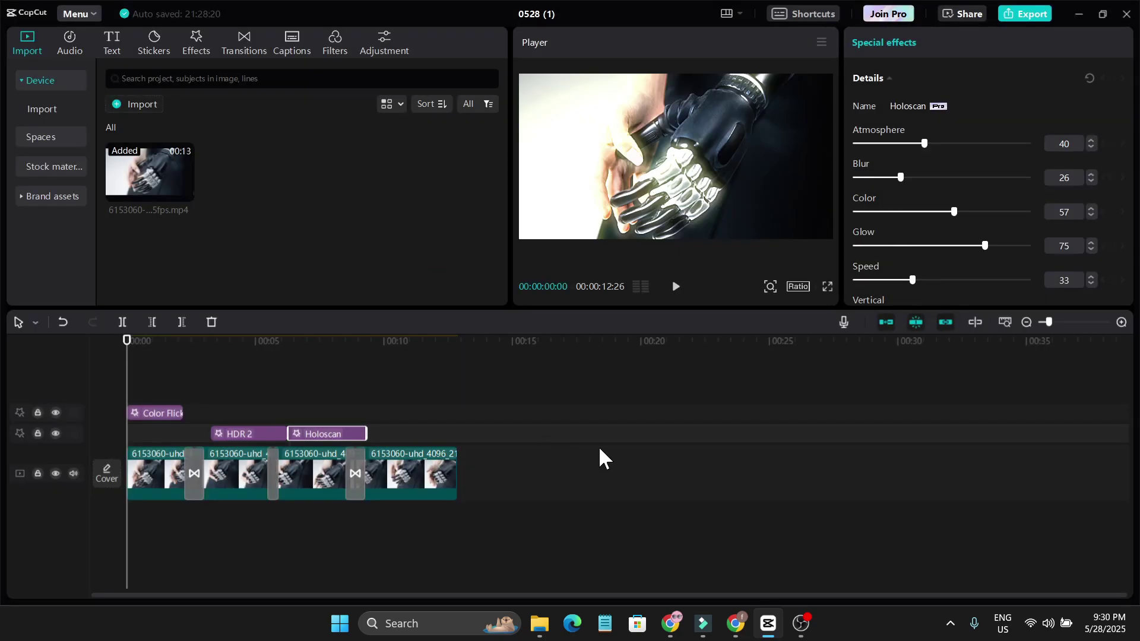
left_click(677, 289)
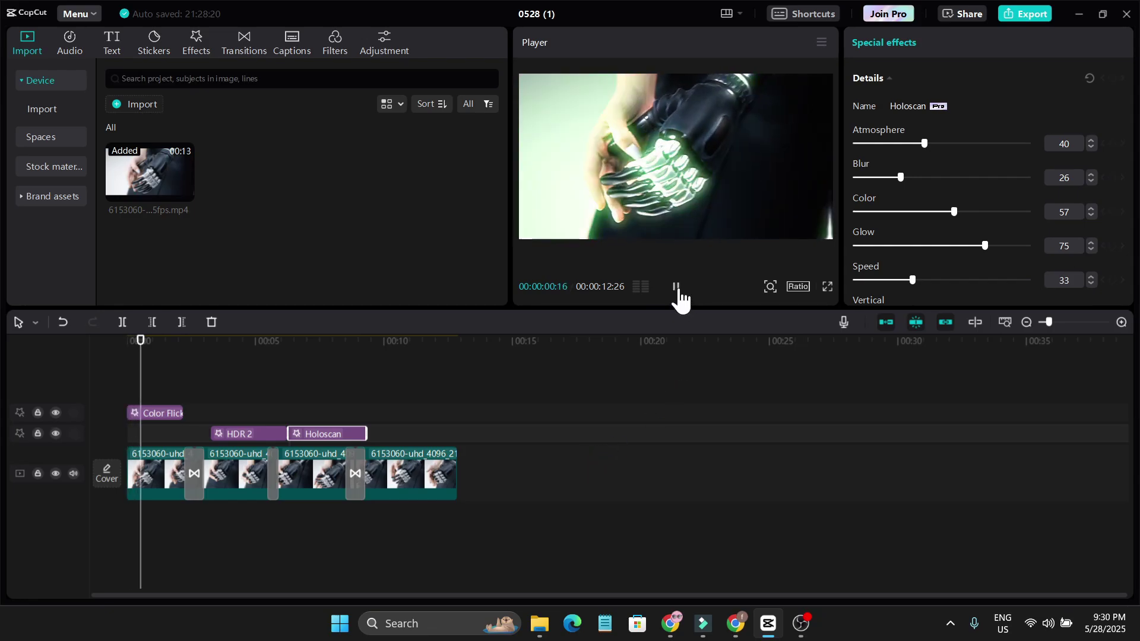
left_click(677, 289)
key("Home")
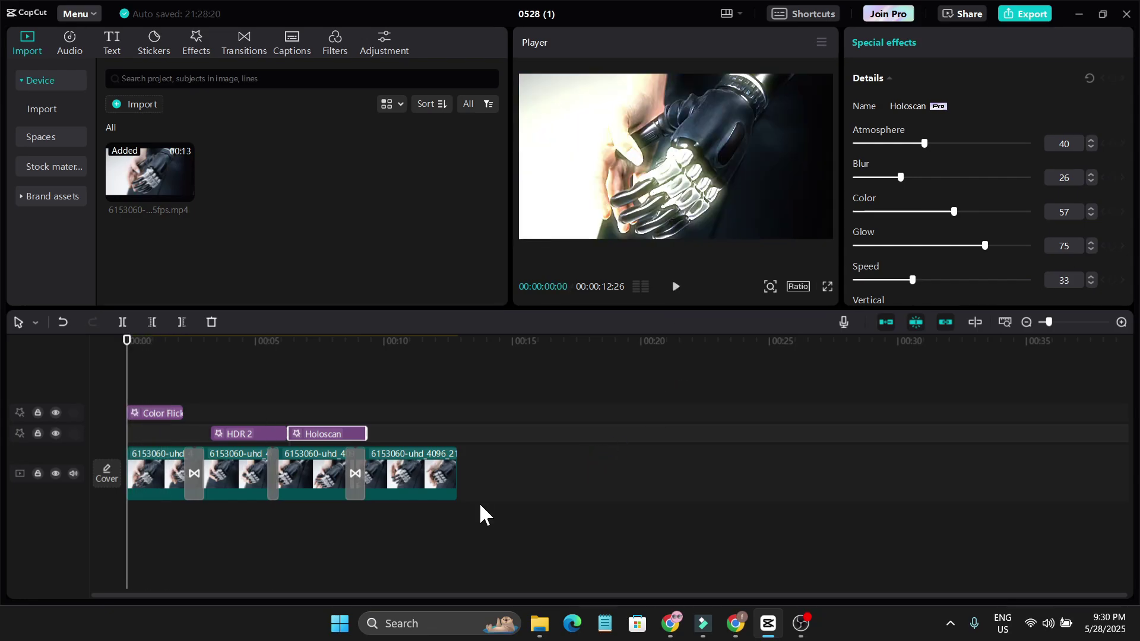
Step: Merge all video and effect clips on the timeline into one compound clip
left_click_drag(476, 503, 145, 425)
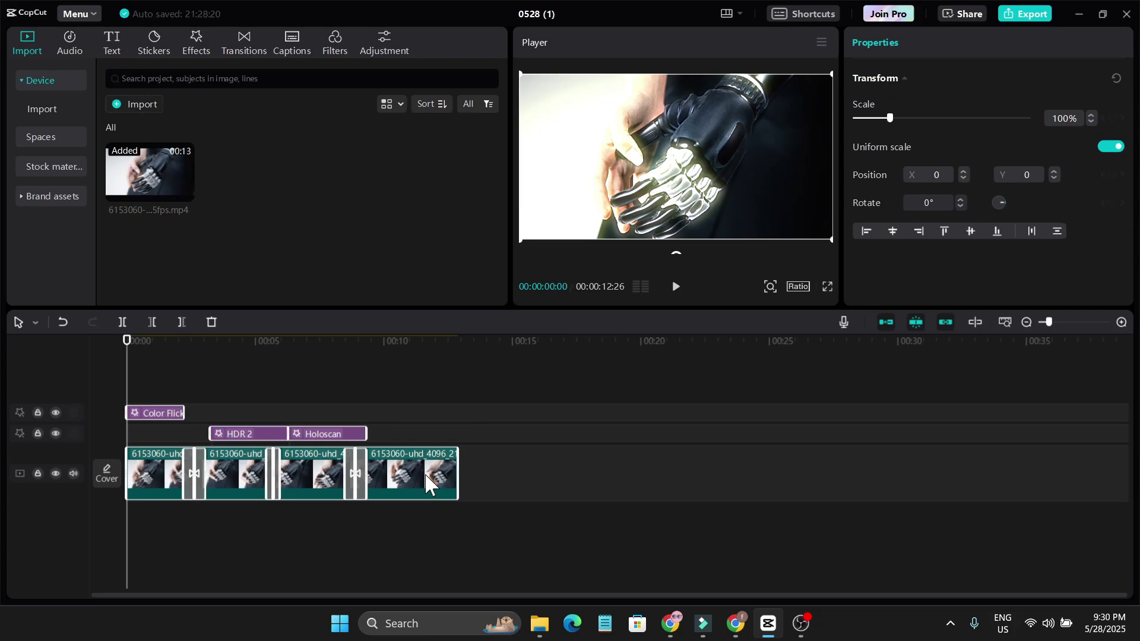
right_click(429, 484)
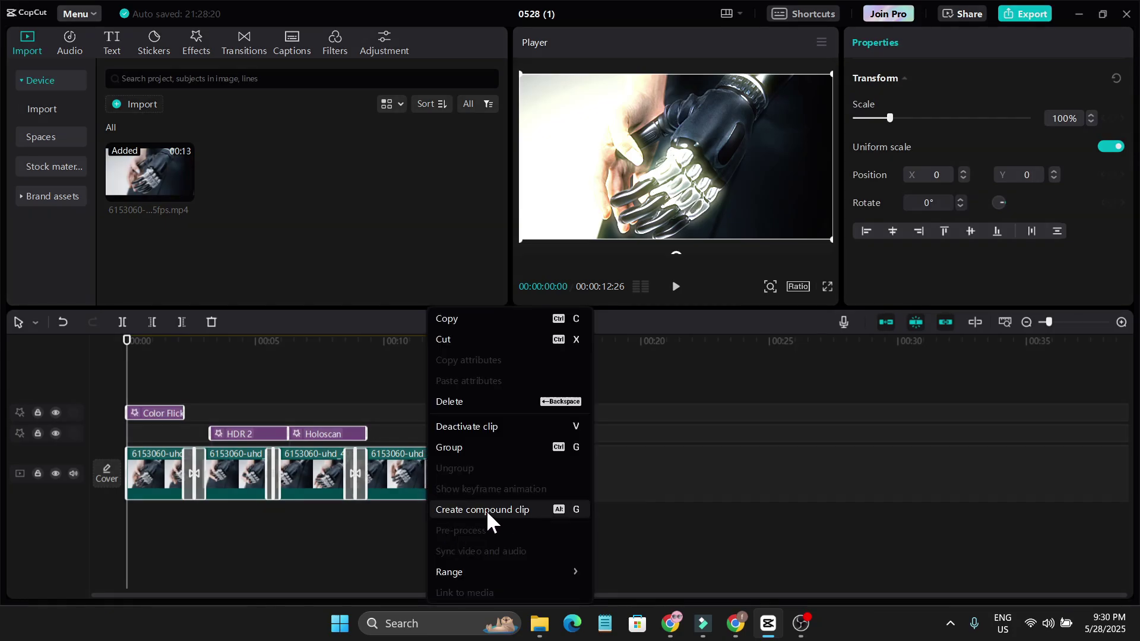
left_click(512, 515)
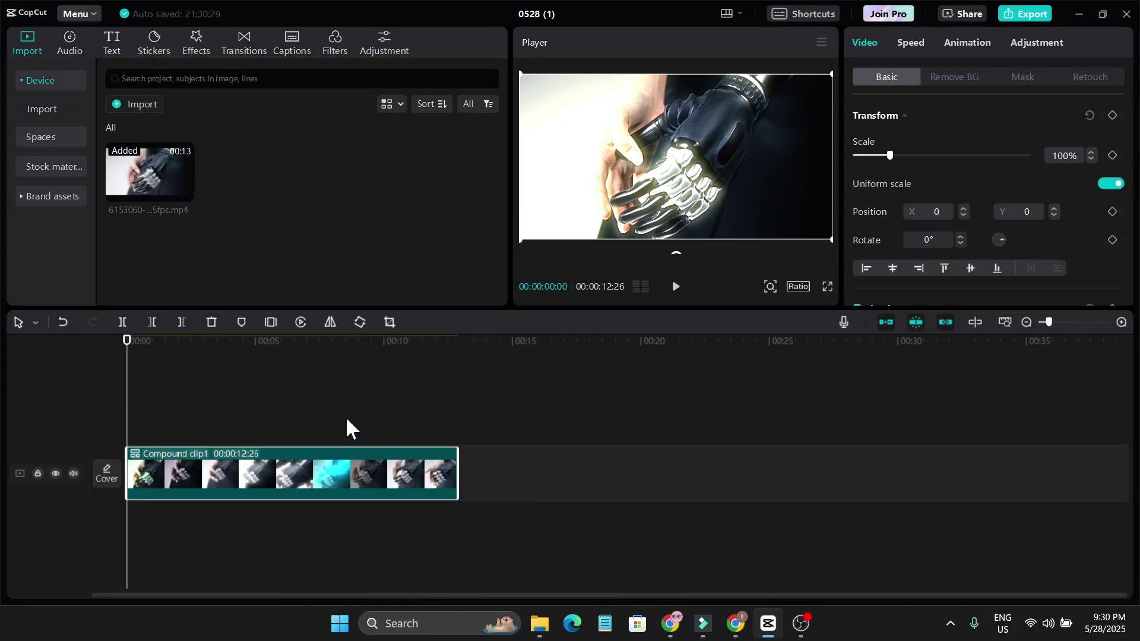
Step: Render the whole timeline for preview
left_click(354, 412)
right_click(354, 411)
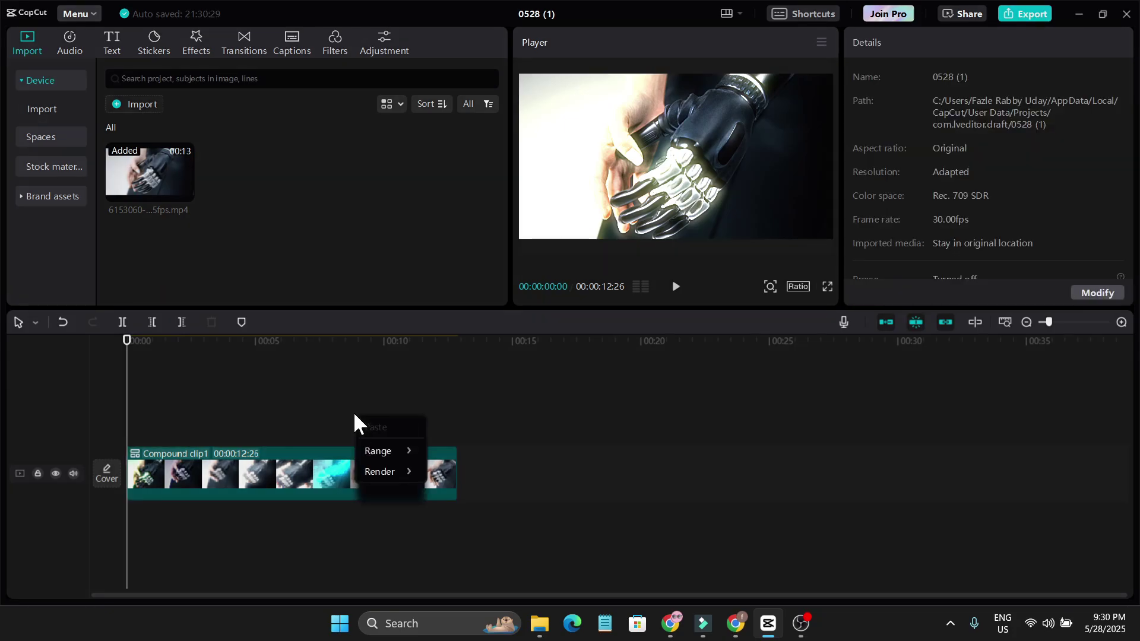
mouse_move(382, 471)
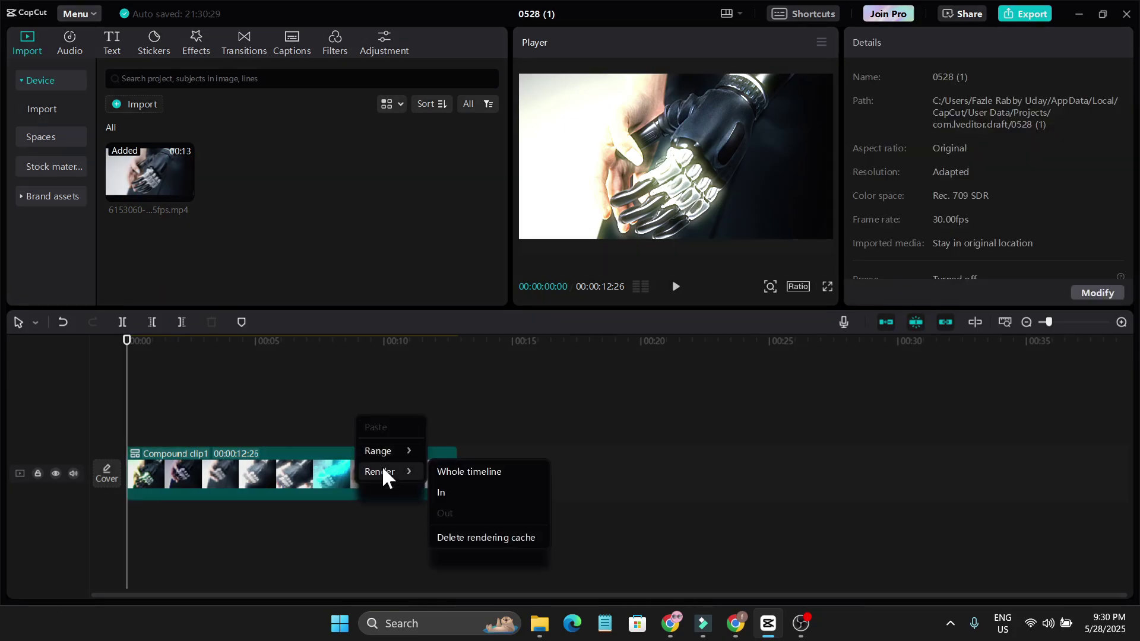
left_click(467, 475)
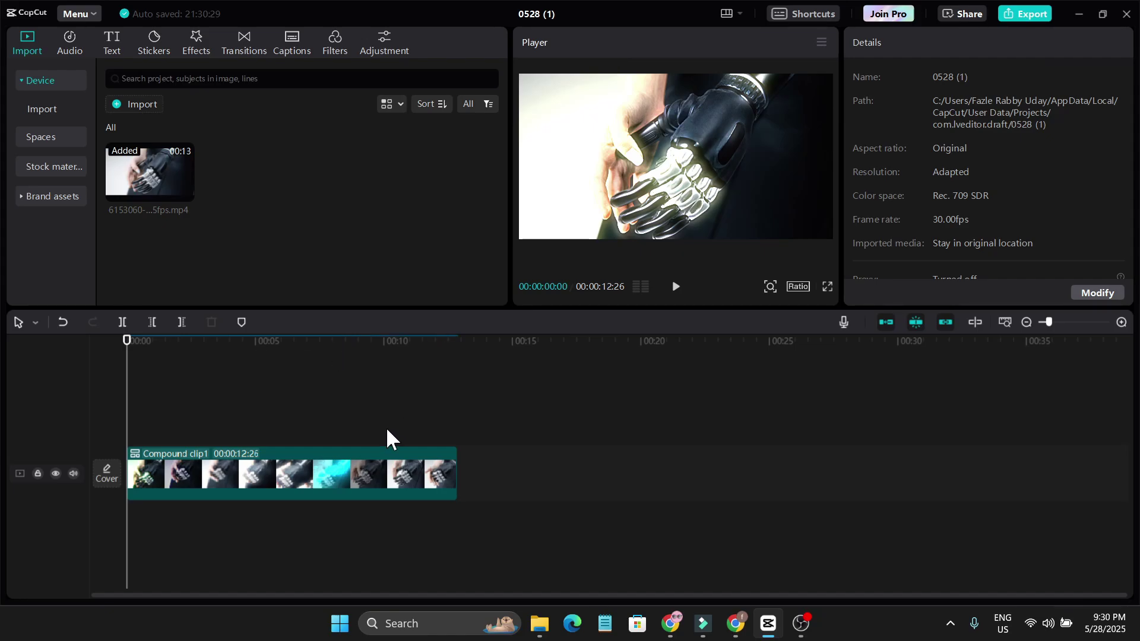
Step: Pre-process the 12:26 compound clip and wait for processing to finish
right_click(394, 468)
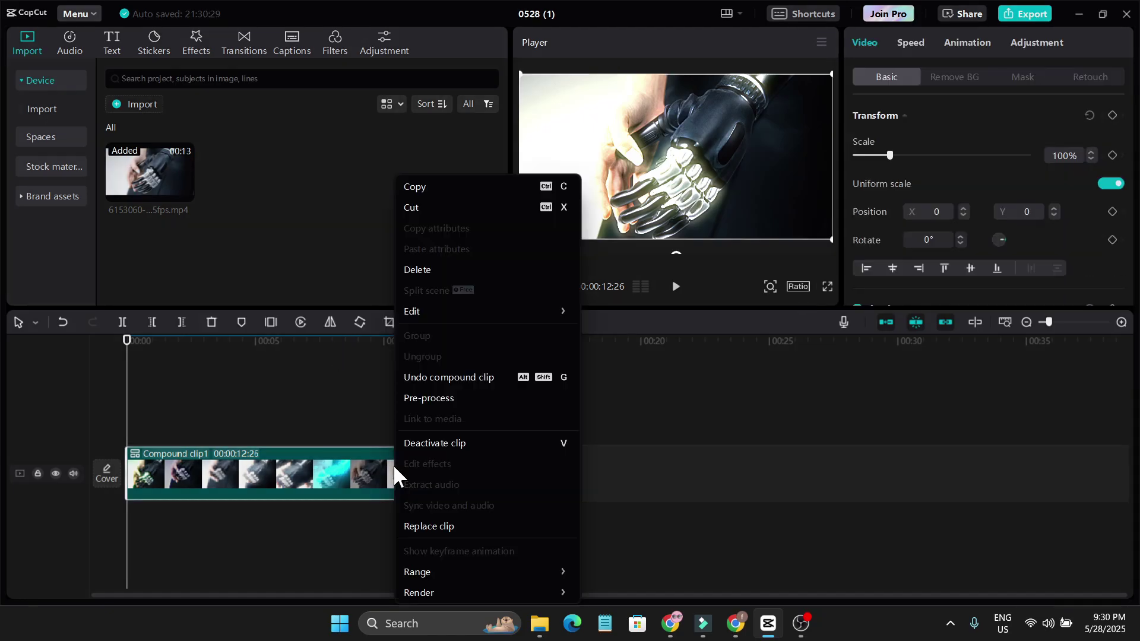
left_click(435, 399)
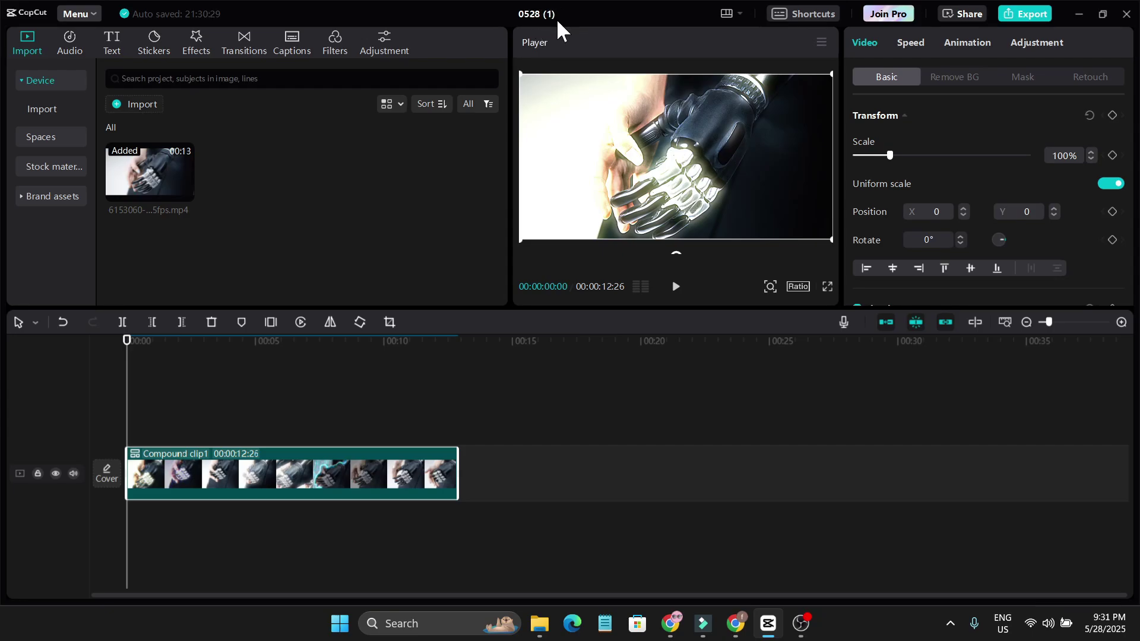
Step: Close the project and find the com.lveditor.draft save folder path in Settings
left_click(1126, 13)
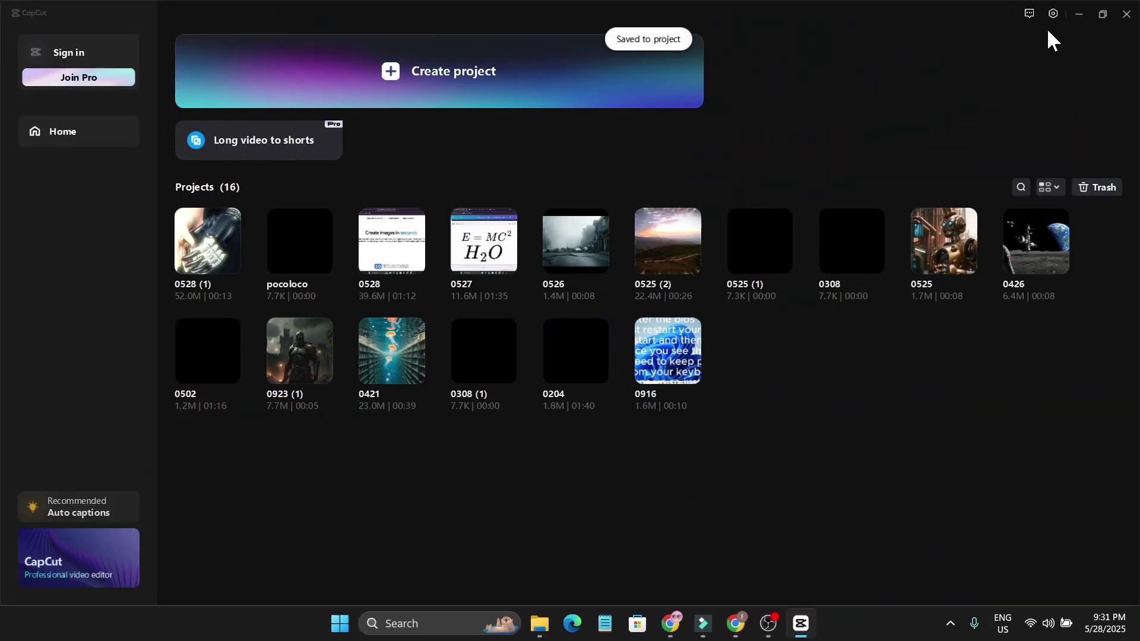
left_click(1054, 16)
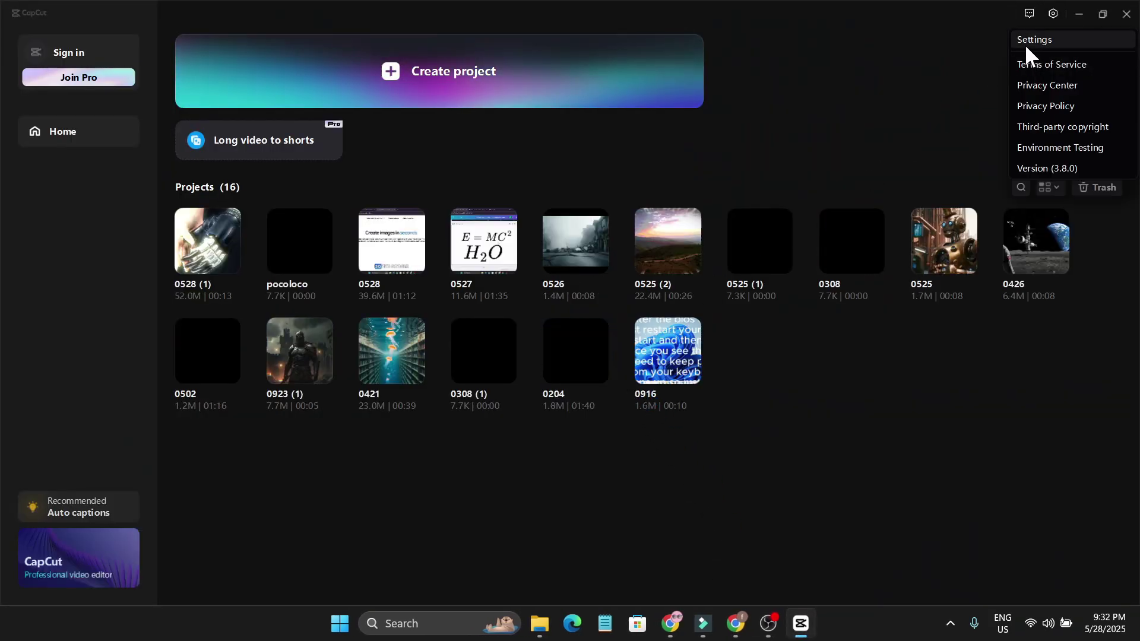
left_click(1028, 42)
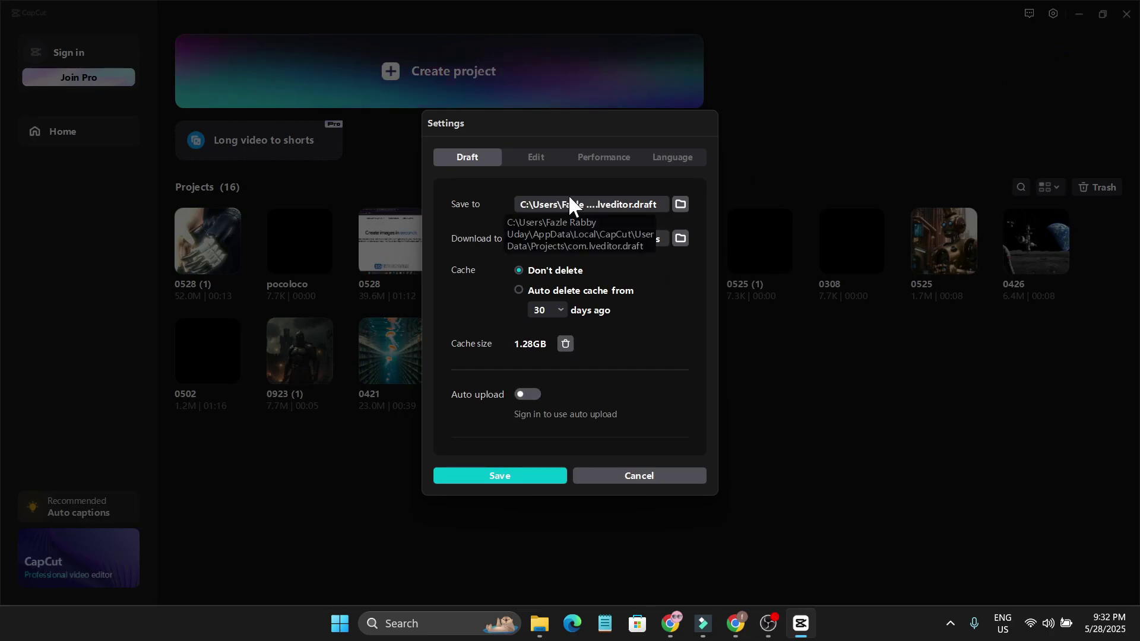
left_click(680, 205)
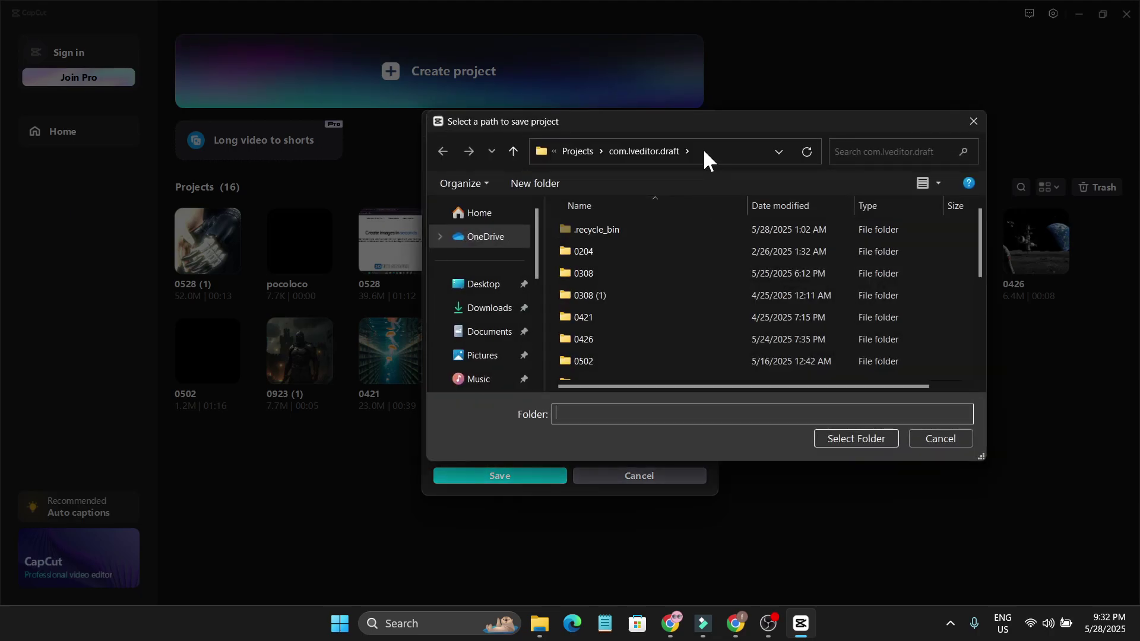
left_click(705, 152)
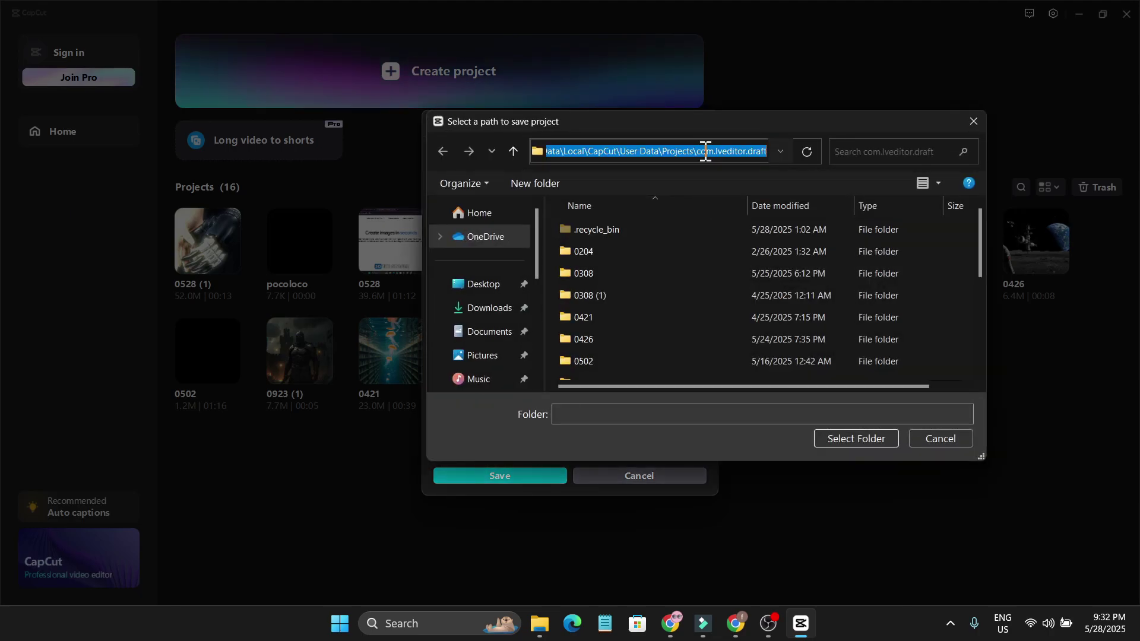
left_click(974, 121)
Step: Close Settings, minimize CapCut and open This PC in File Explorer
left_click(639, 476)
left_click(1103, 13)
left_click(989, 151)
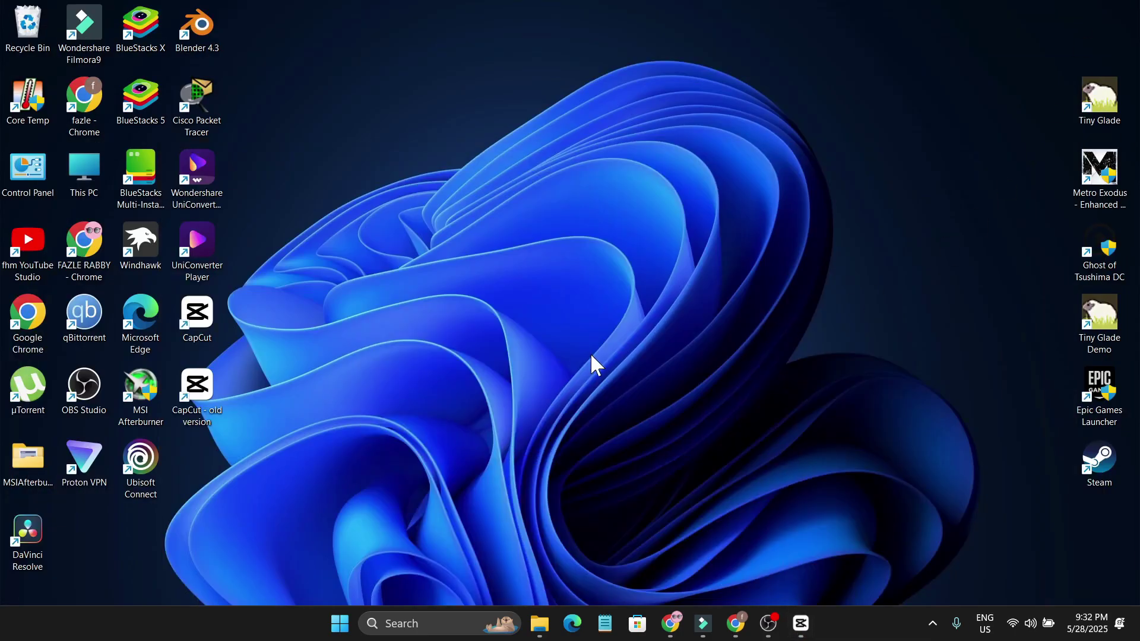
double_click(84, 169)
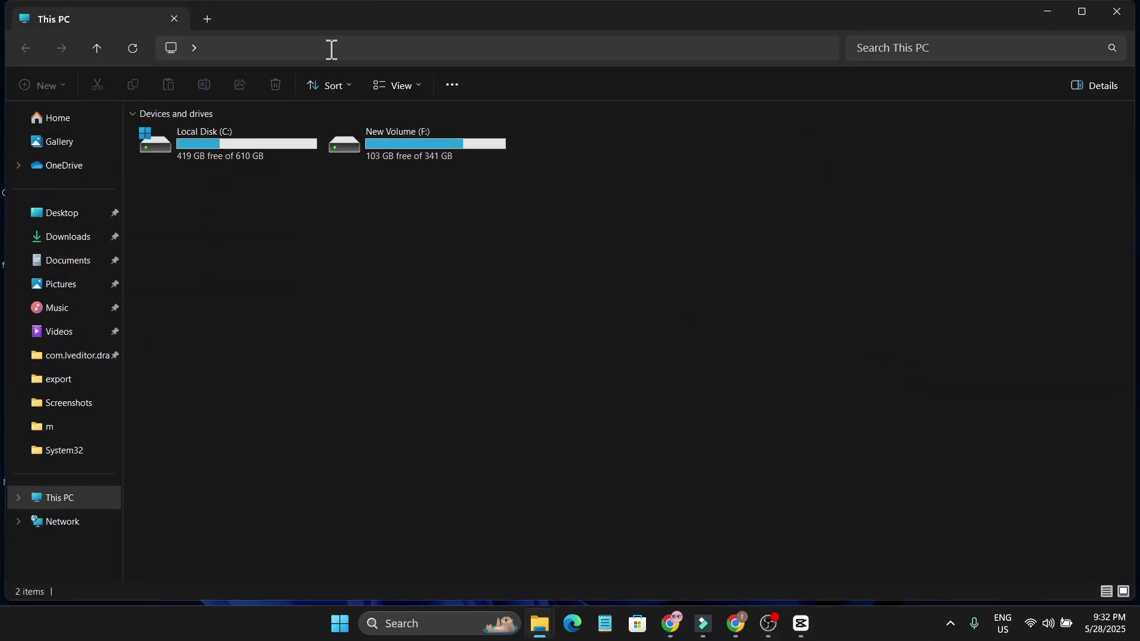
Step: Go to the pasted com.lveditor.draft path and open 0528 (1)\Resources
left_click(331, 49)
type("C:\\Users\\Fazle Rabby Uday\\AppData\\Local\\CapCut\\User Data\\Projects\\com.lveditor.draft")
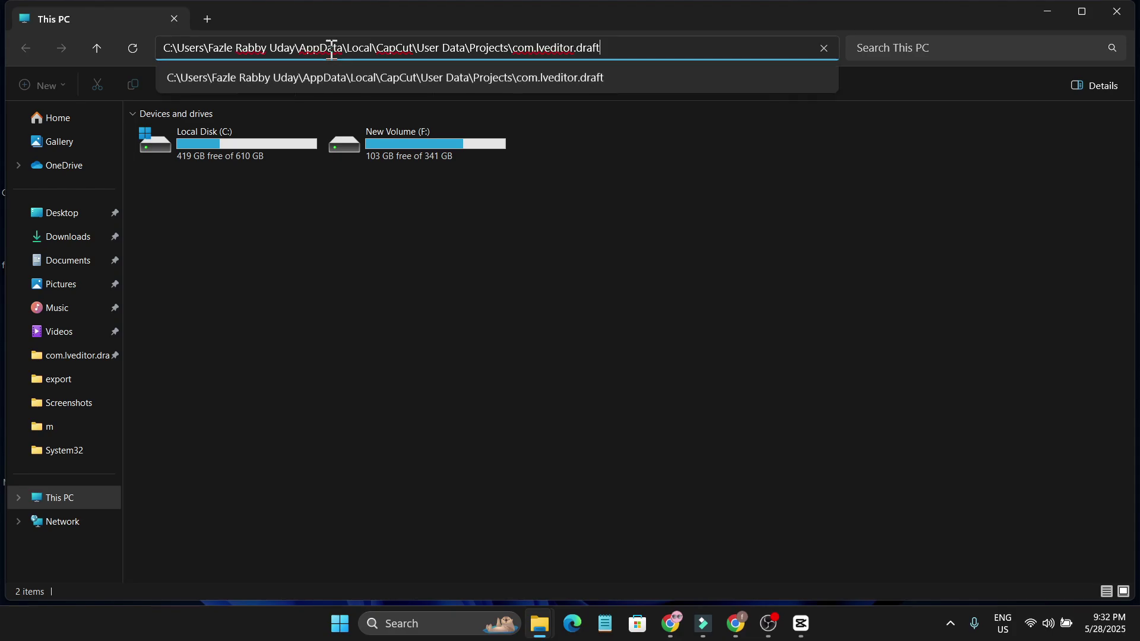
key("Return")
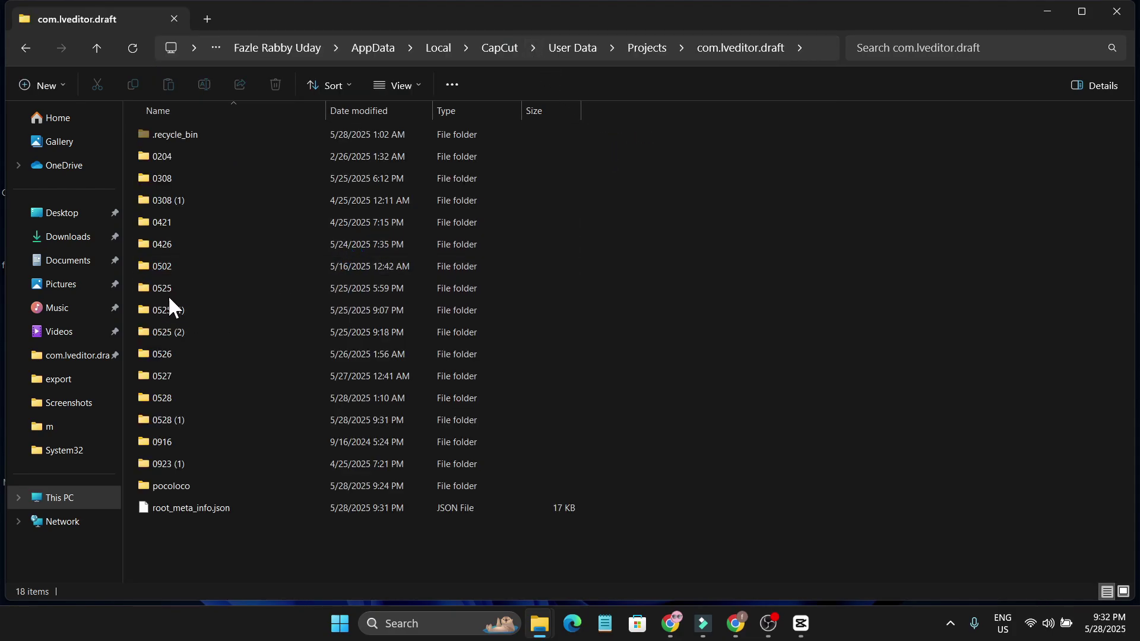
double_click(196, 422)
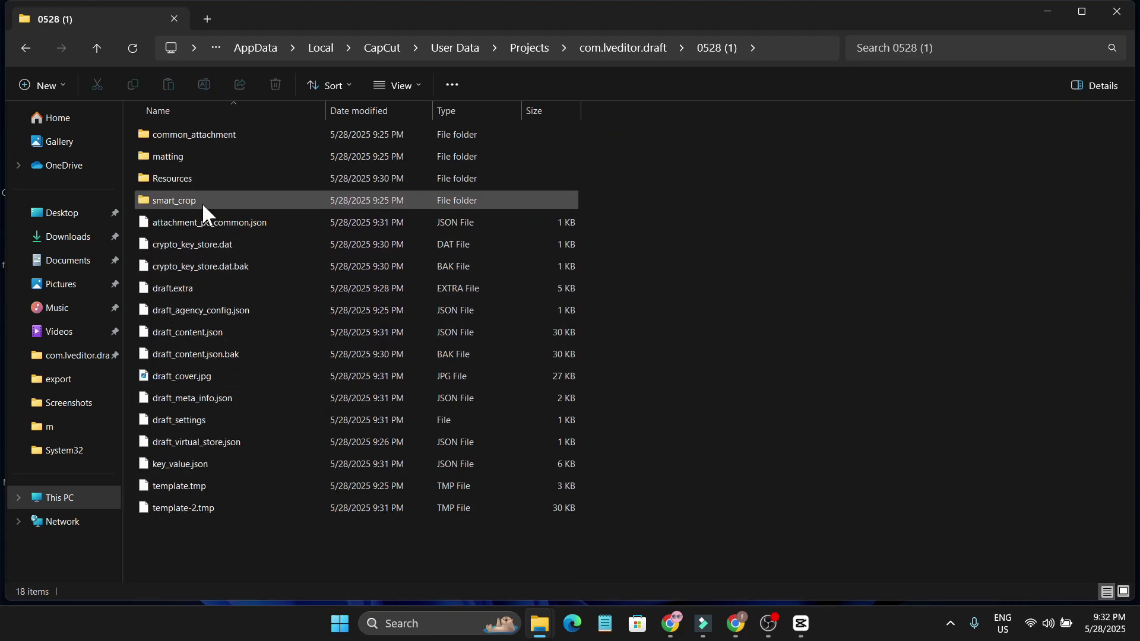
double_click(215, 179)
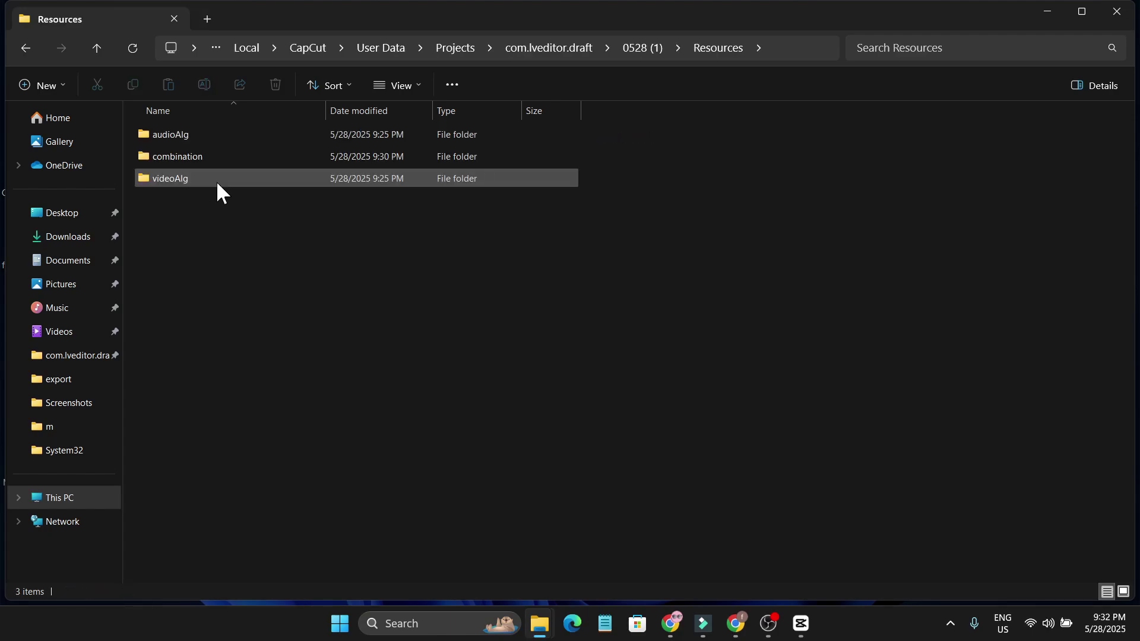
Step: Copy the 11.4 MB rendered MP4 from the combination folder onto the desktop
double_click(221, 156)
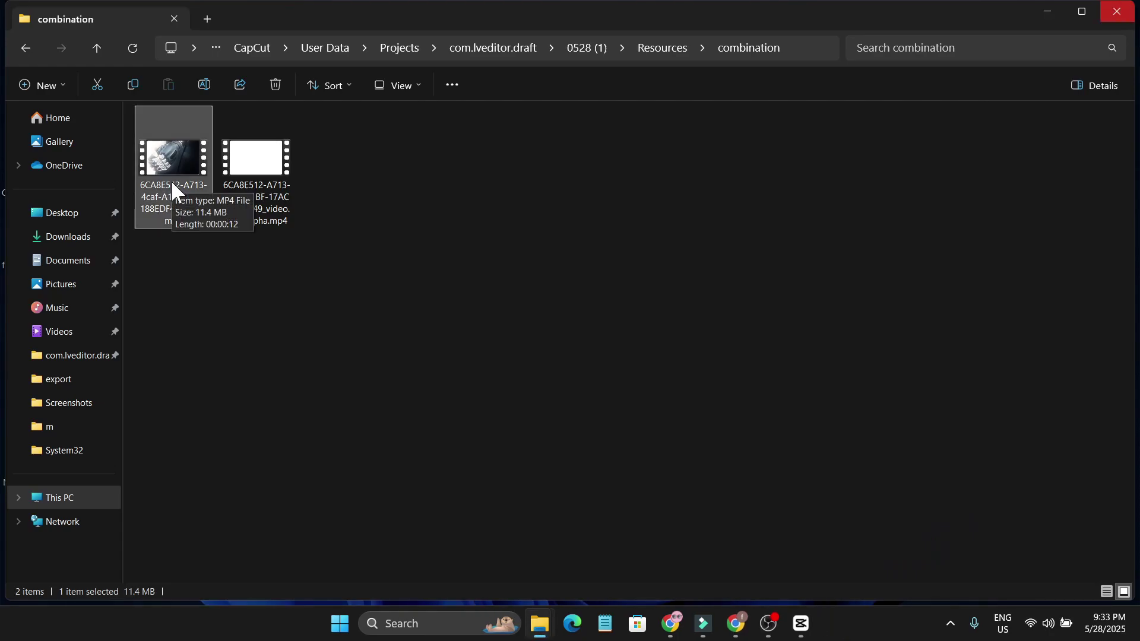
right_click(171, 180)
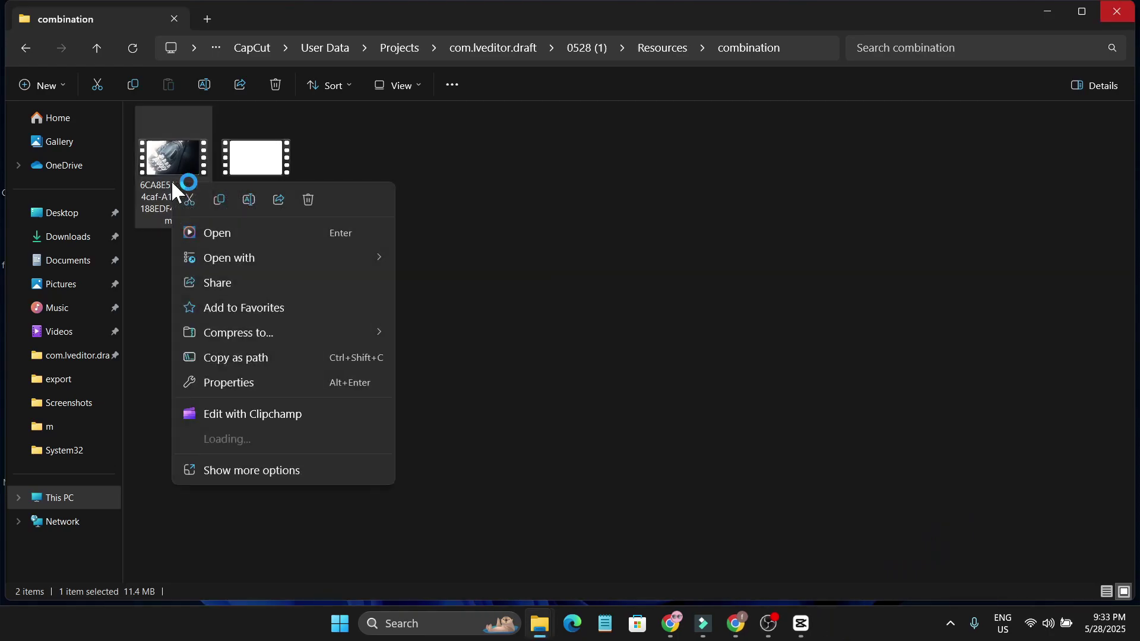
left_click(218, 197)
left_click(1049, 11)
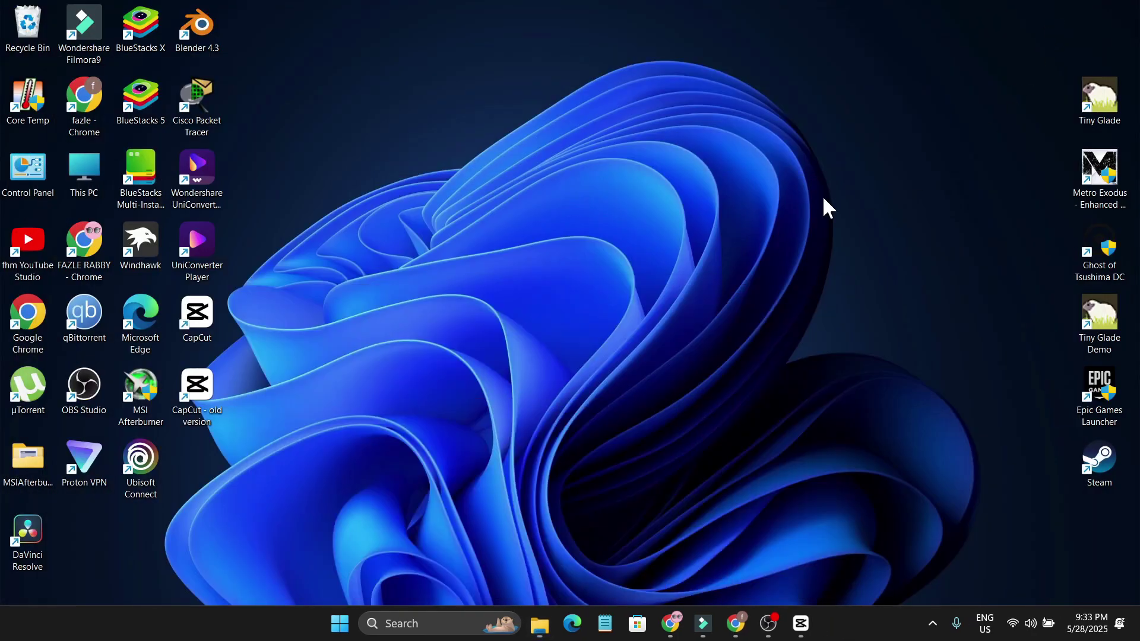
right_click(561, 174)
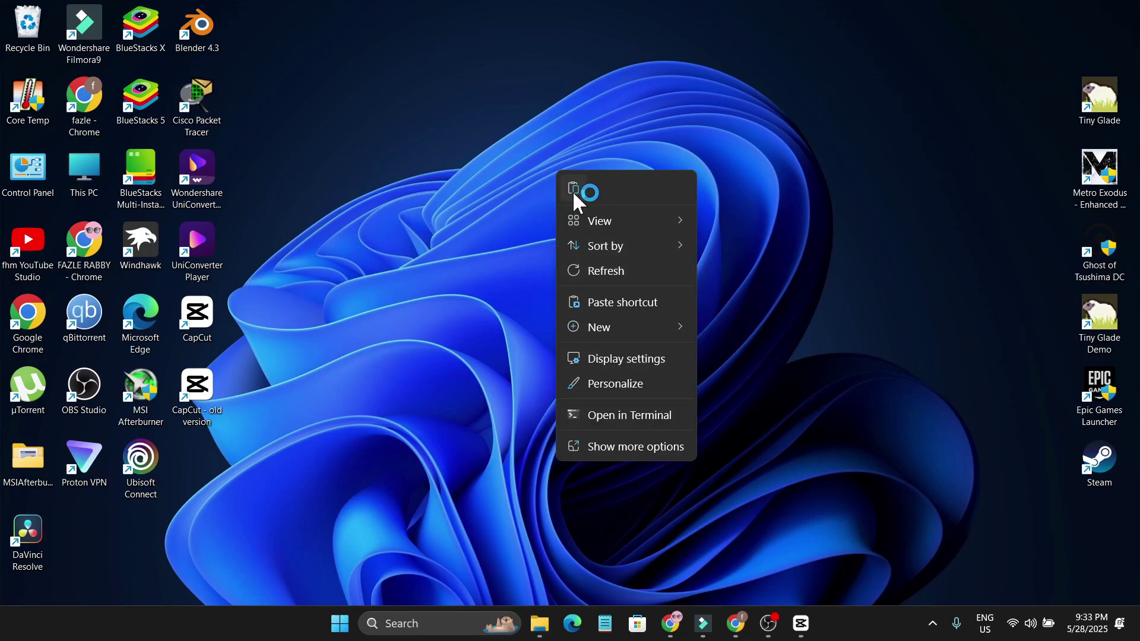
left_click(573, 190)
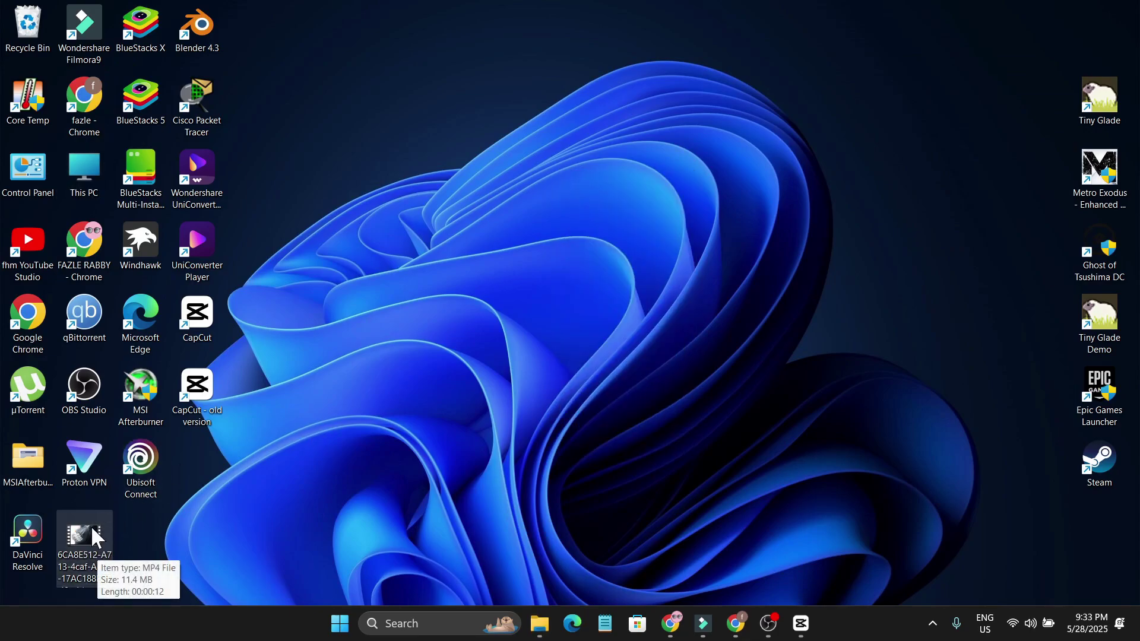
left_click_drag(84, 536, 375, 388)
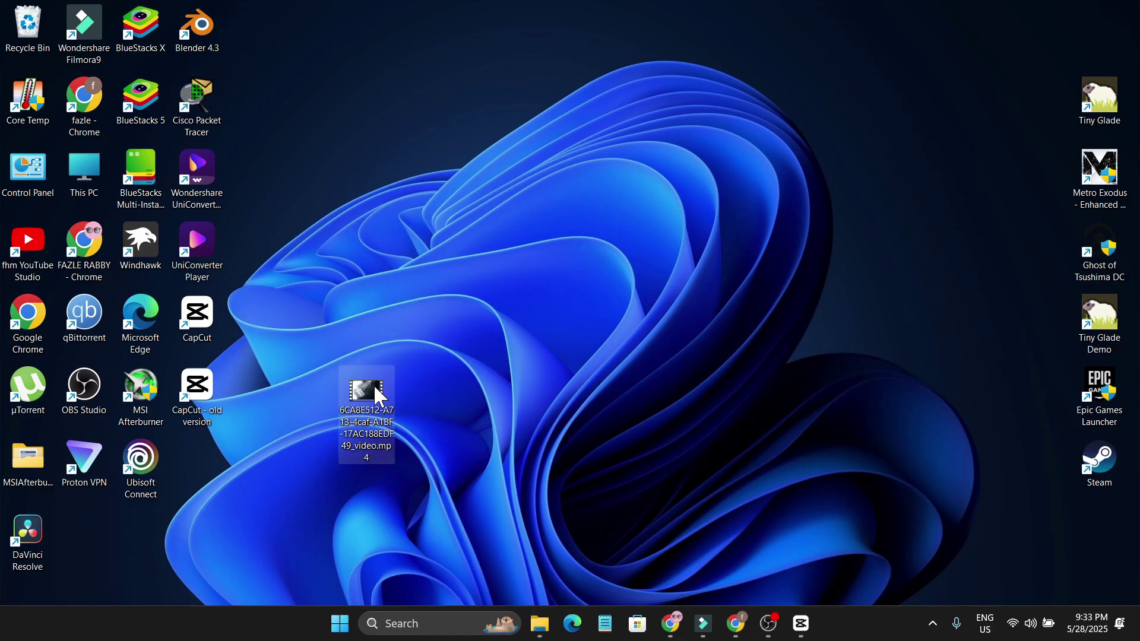
Step: In project 0528 (1), import the desktop MP4 and put it on the timeline in place of the compound clip
left_click(805, 631)
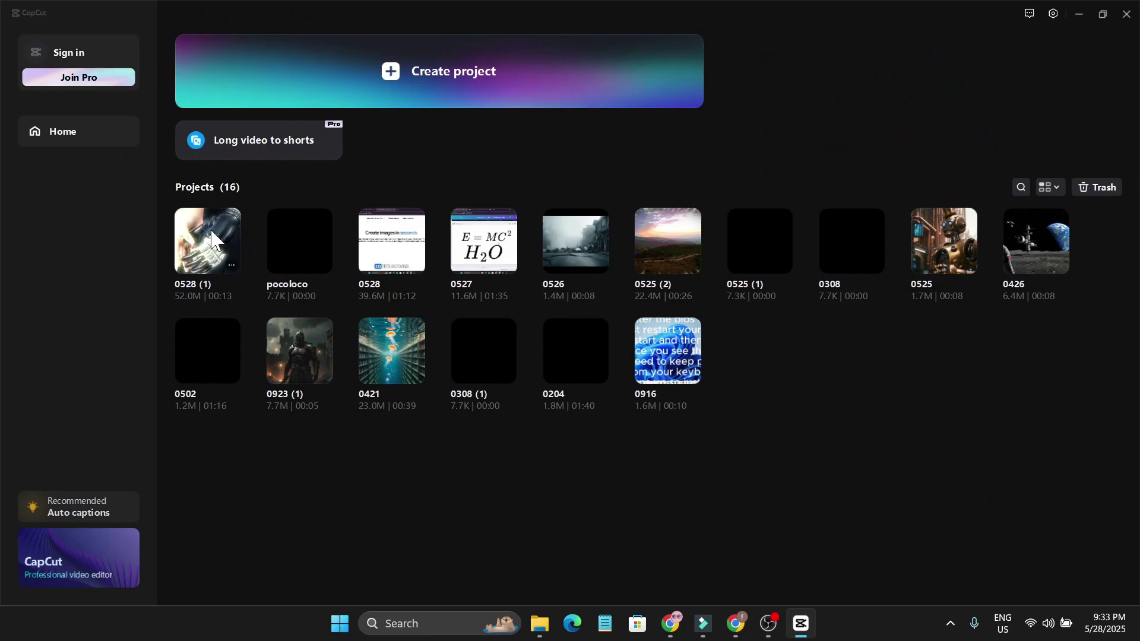
left_click(803, 628)
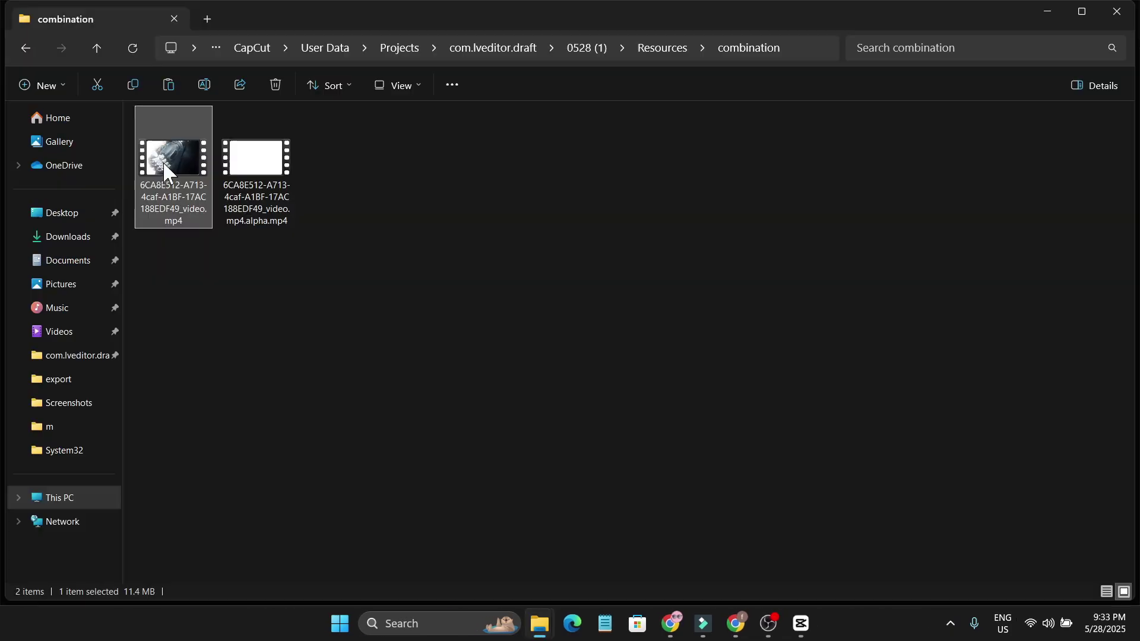
left_click_drag(163, 162, 301, 221)
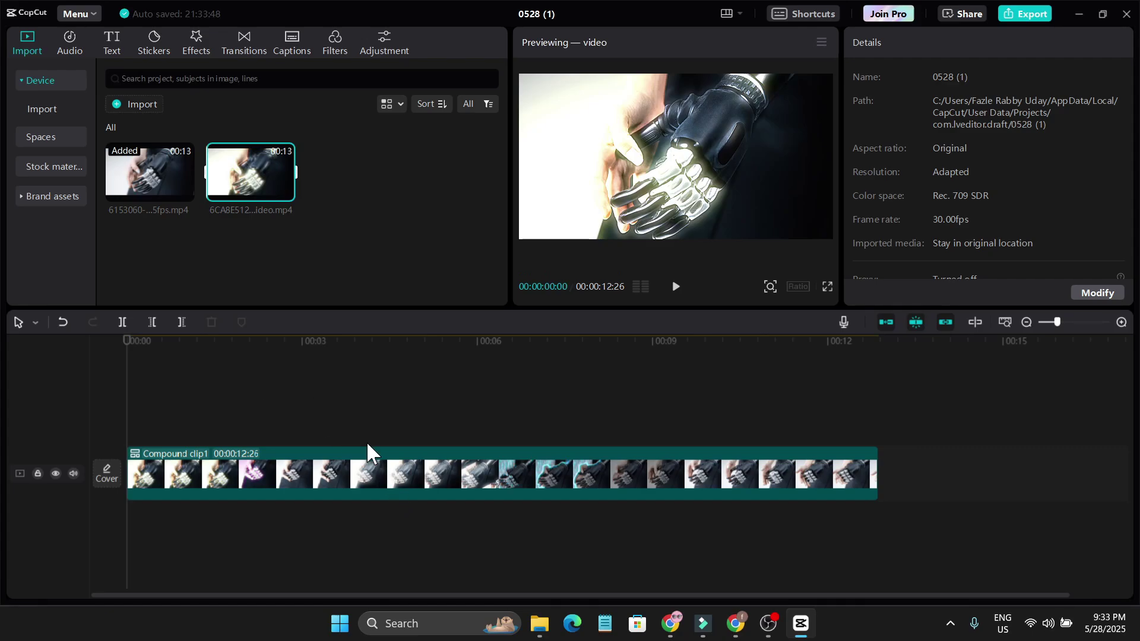
left_click(373, 468)
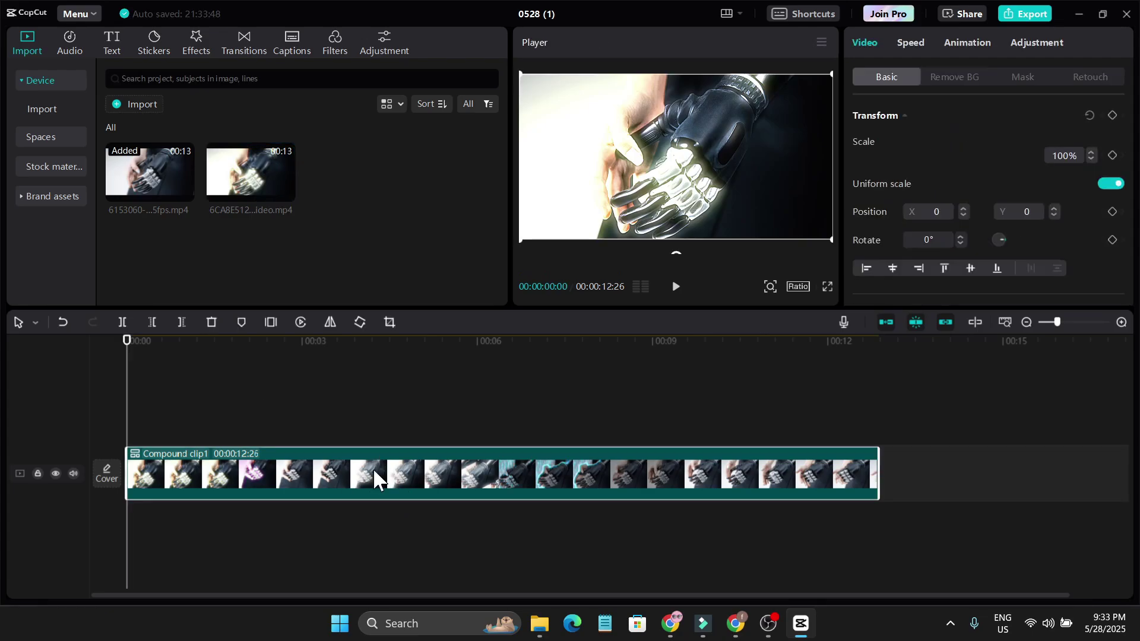
left_click(212, 323)
left_click_drag(262, 190, 130, 475)
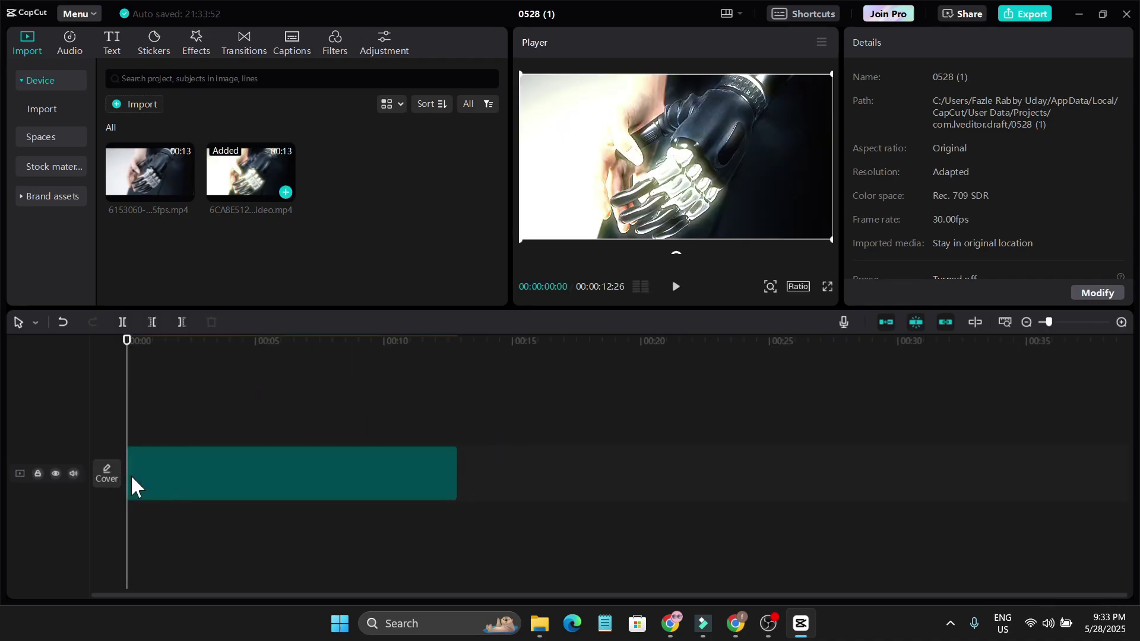
Step: Export the video at 2K resolution and close the dialog once generation finishes
left_click(1024, 12)
left_click(713, 198)
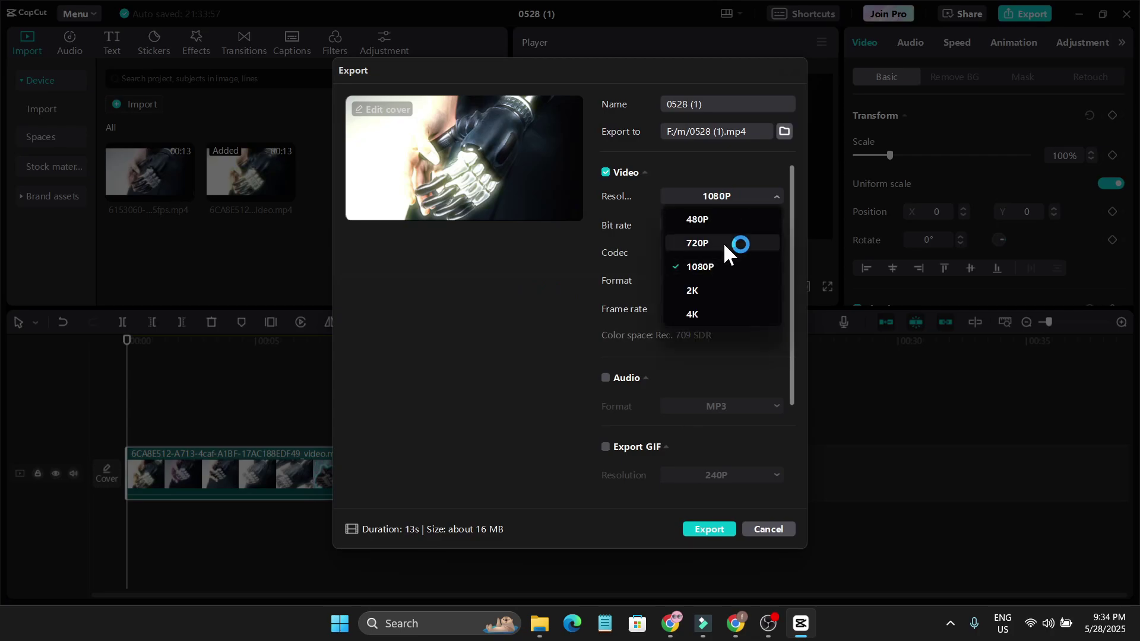
left_click(695, 293)
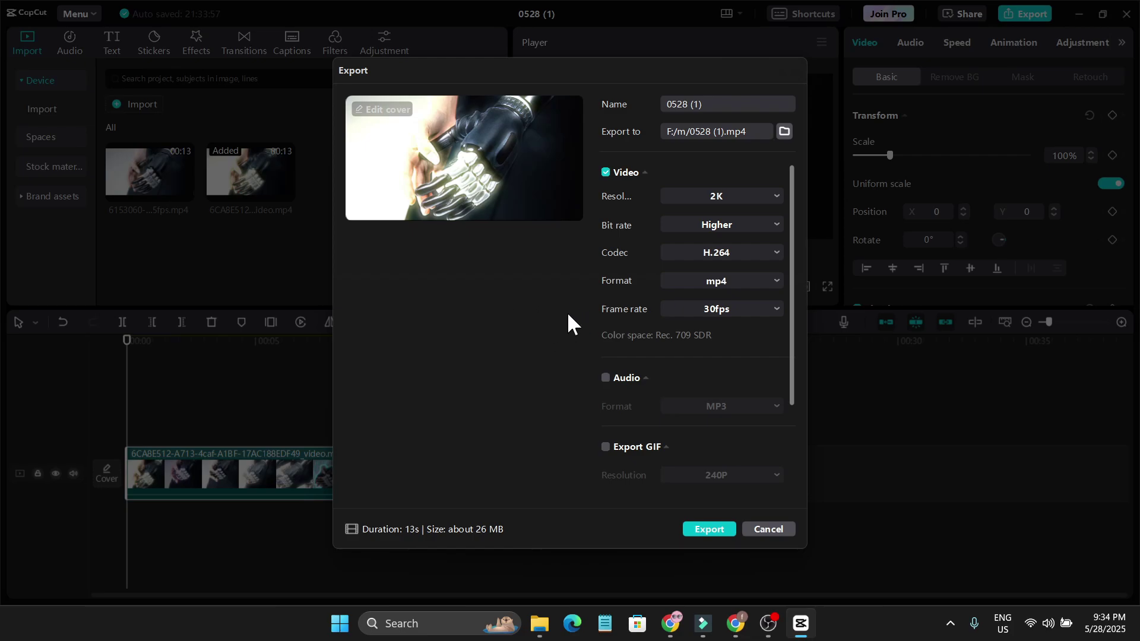
left_click(703, 531)
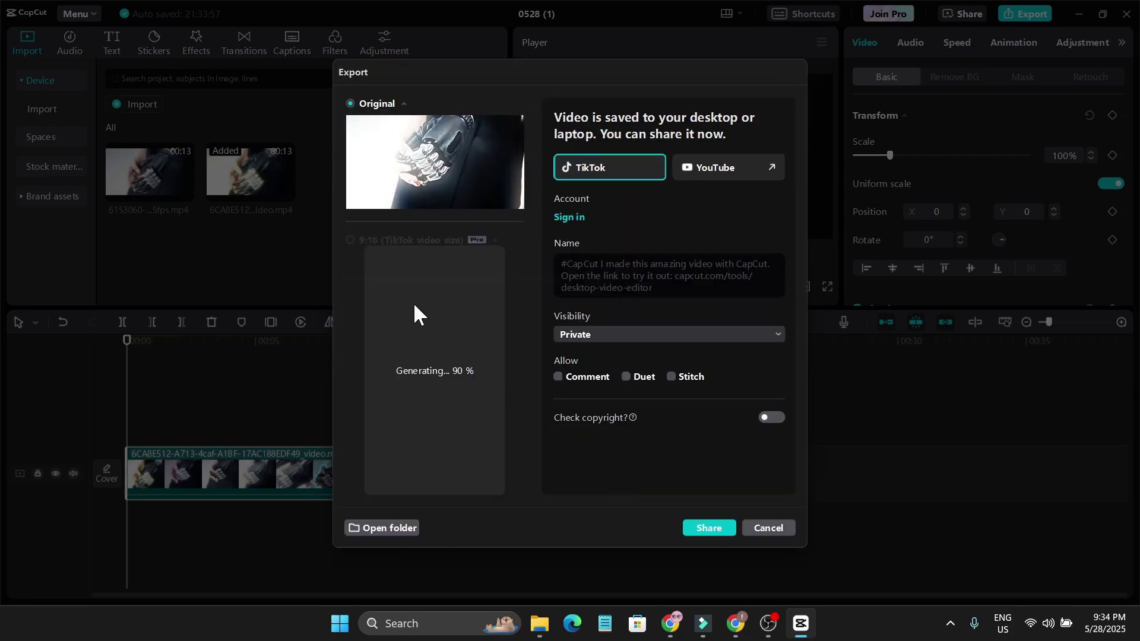
key("Escape")
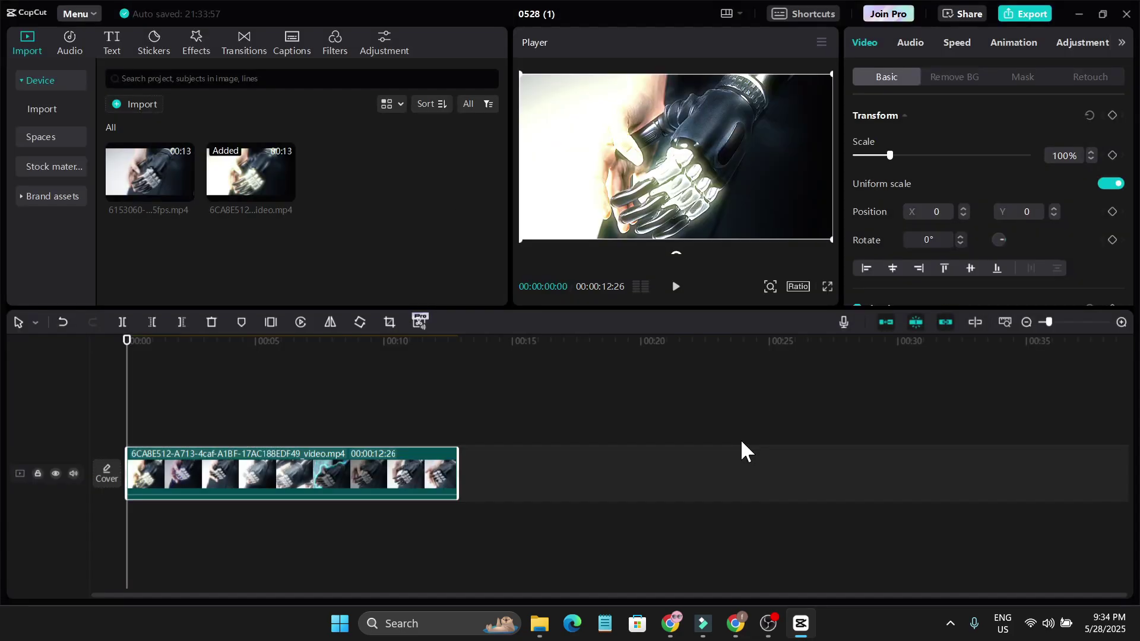